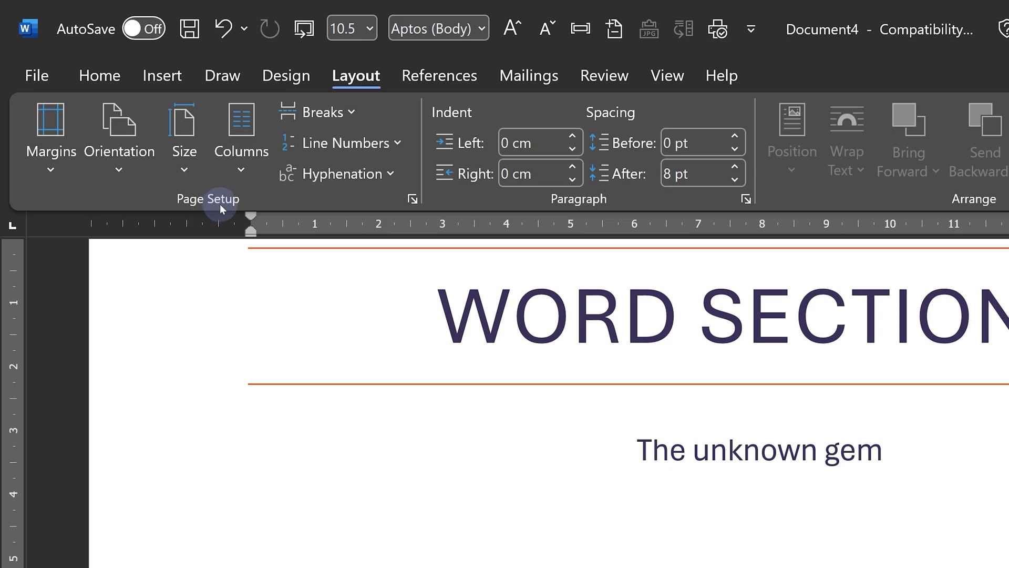
# Review the Page Setup margin settings and close the dialog unchanged
pyautogui.click(413, 200)
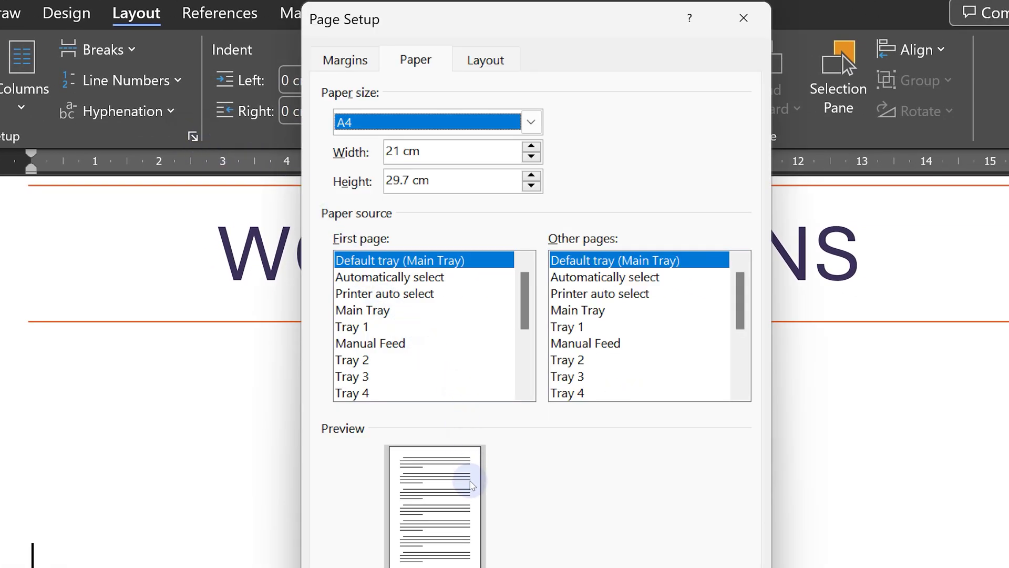
pyautogui.click(341, 56)
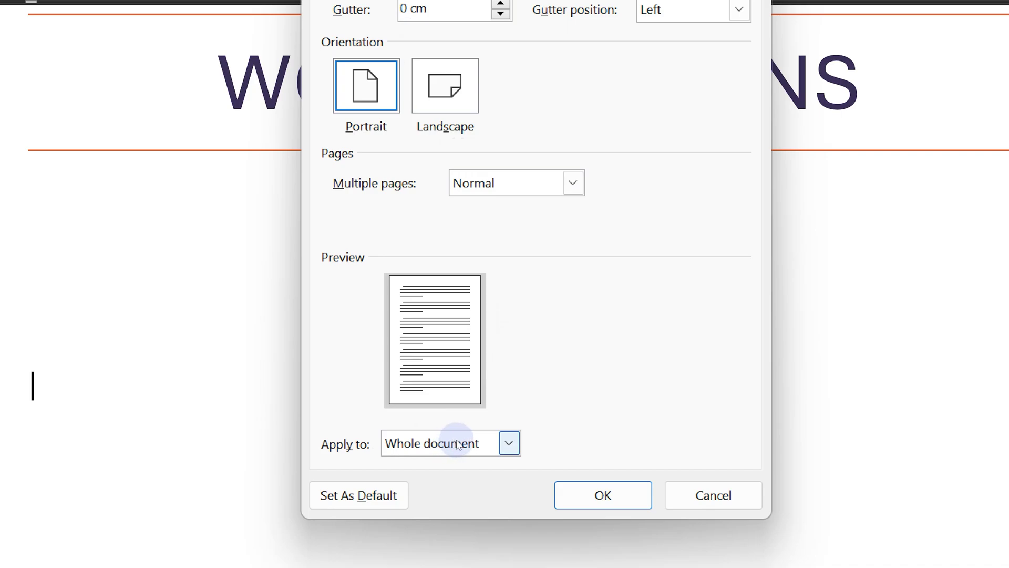
pyautogui.click(736, 504)
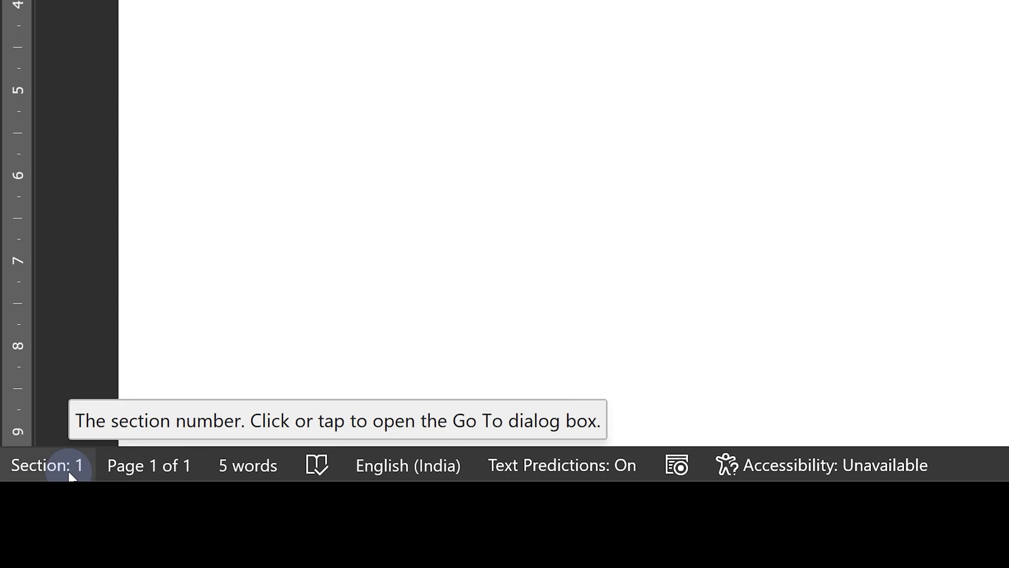
# Show the current section number on the status bar, then list the break types from the body text
pyautogui.rightClick(71, 476)
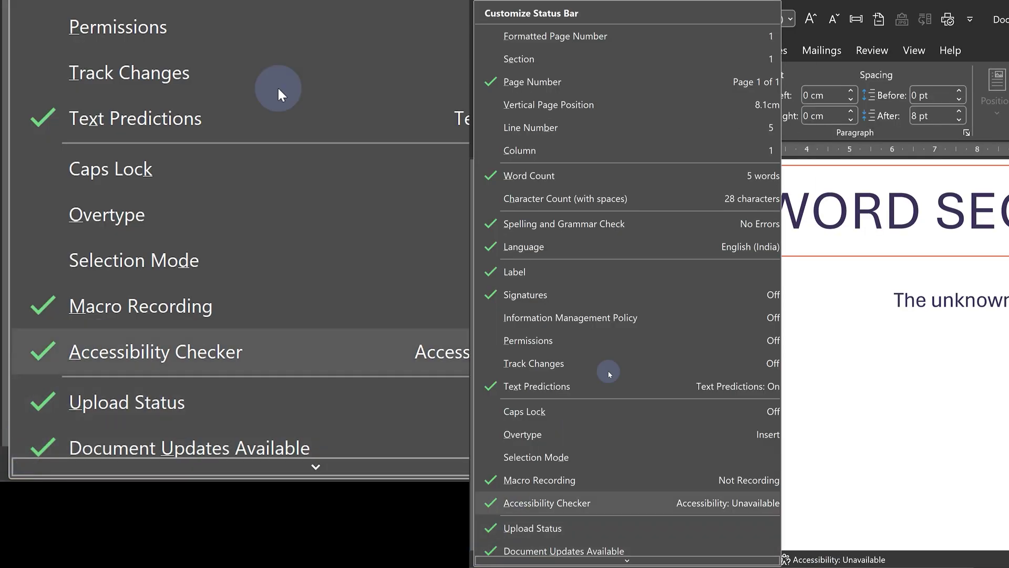
pyautogui.click(620, 56)
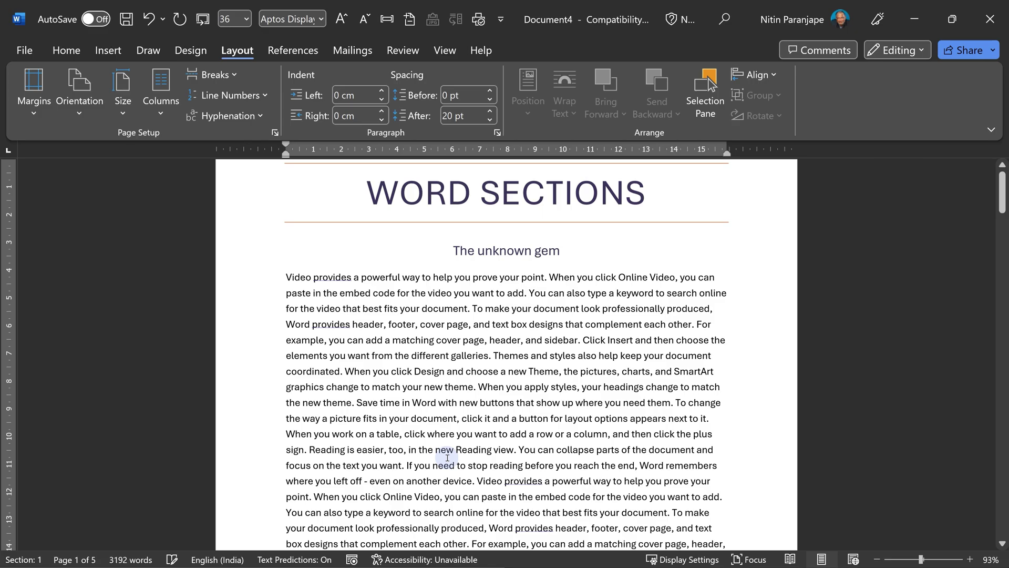
pyautogui.click(448, 458)
pyautogui.scroll(-2, 447, 457)
pyautogui.click(224, 75)
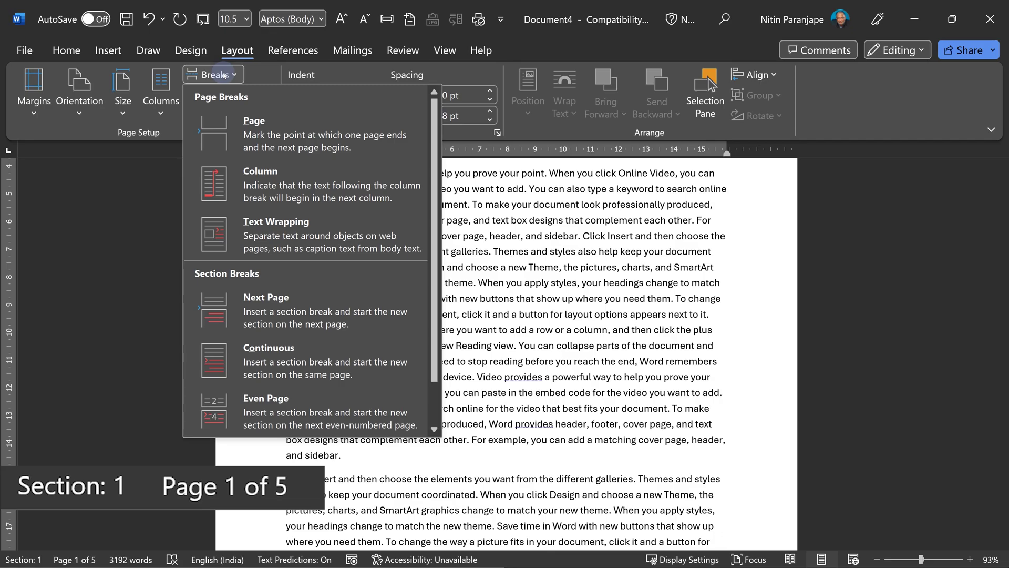
# Insert a page break after the first paragraph, then undo it
pyautogui.click(250, 120)
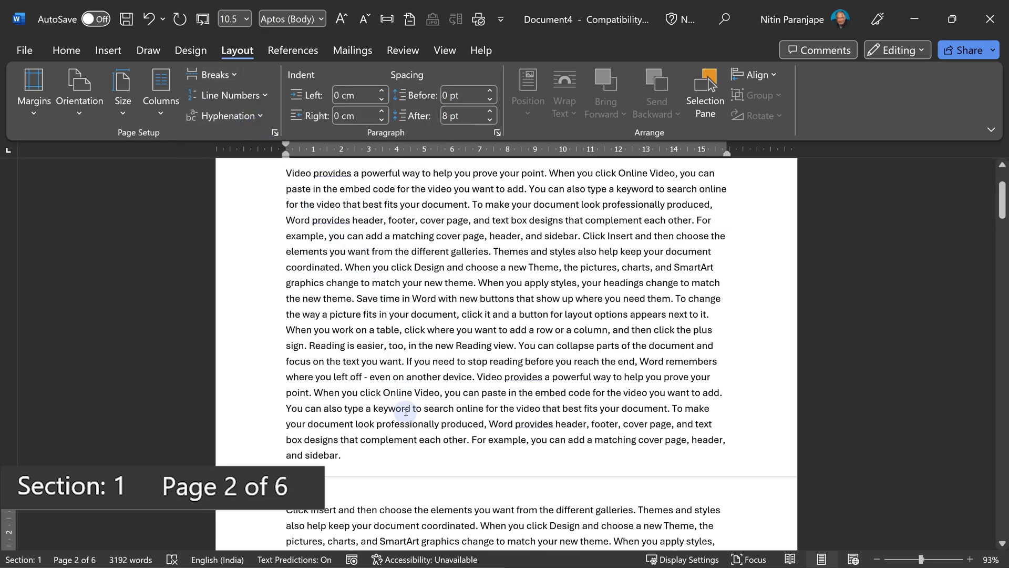
pyautogui.hotkey('ctrl', 'z')
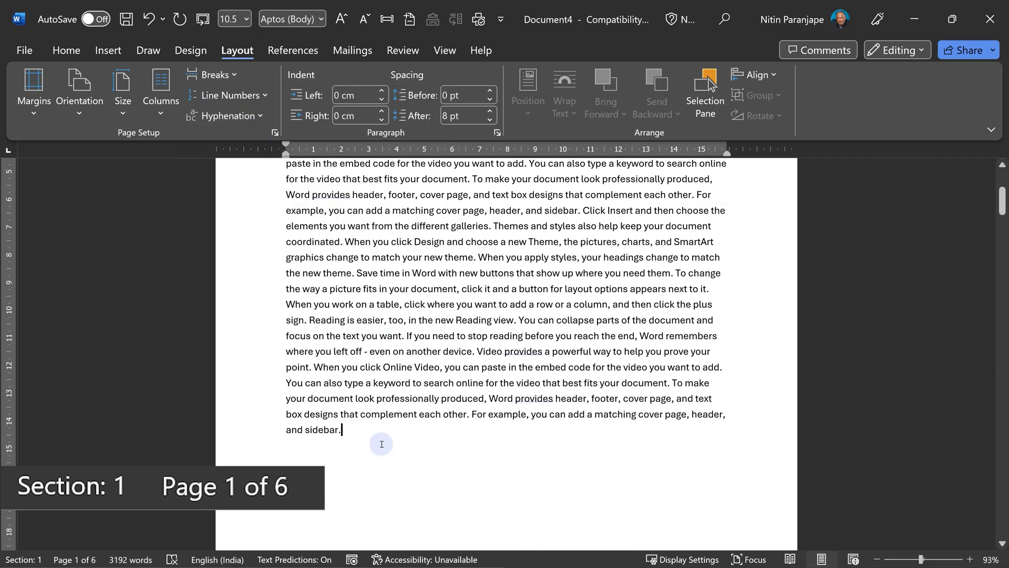
pyautogui.click(356, 351)
pyautogui.scroll(-10, 356, 351)
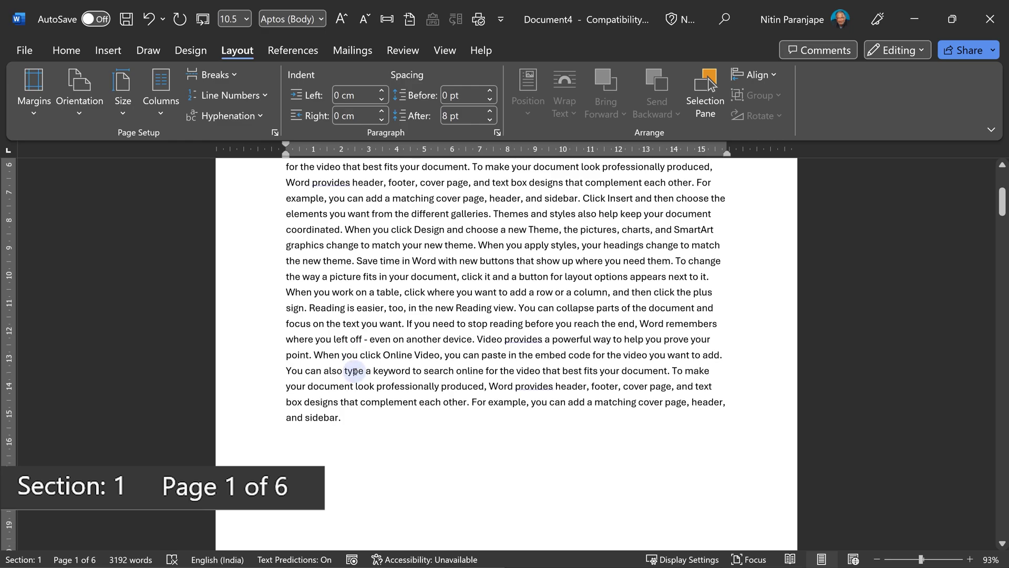
pyautogui.click(358, 376)
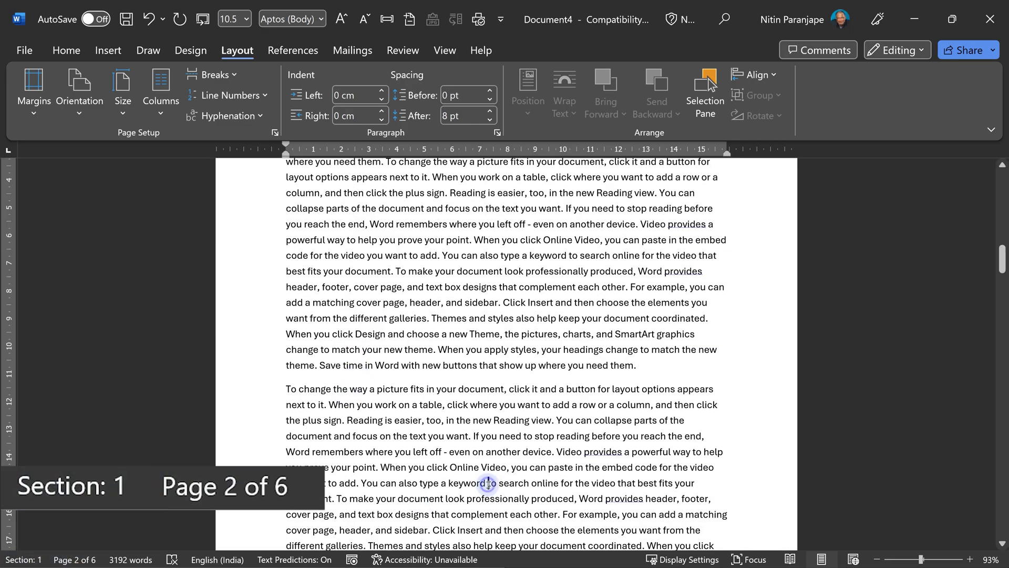
# Remove the blank paragraph following 'and sidebar.'
pyautogui.hotkey('ctrl', 'End')
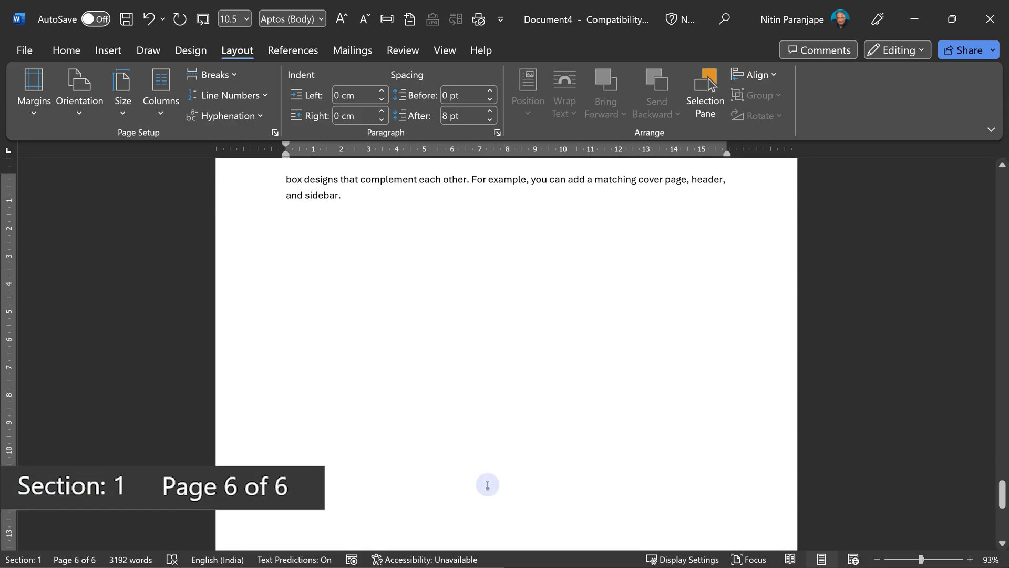
pyautogui.hotkey('ctrl', 'Home')
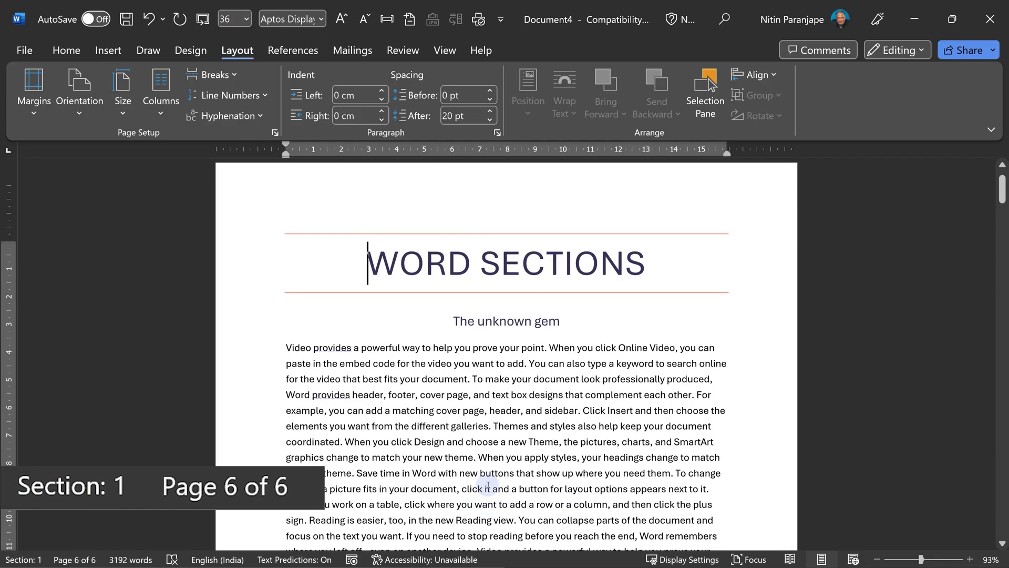
pyautogui.scroll(-7, 431, 246)
pyautogui.click(432, 245)
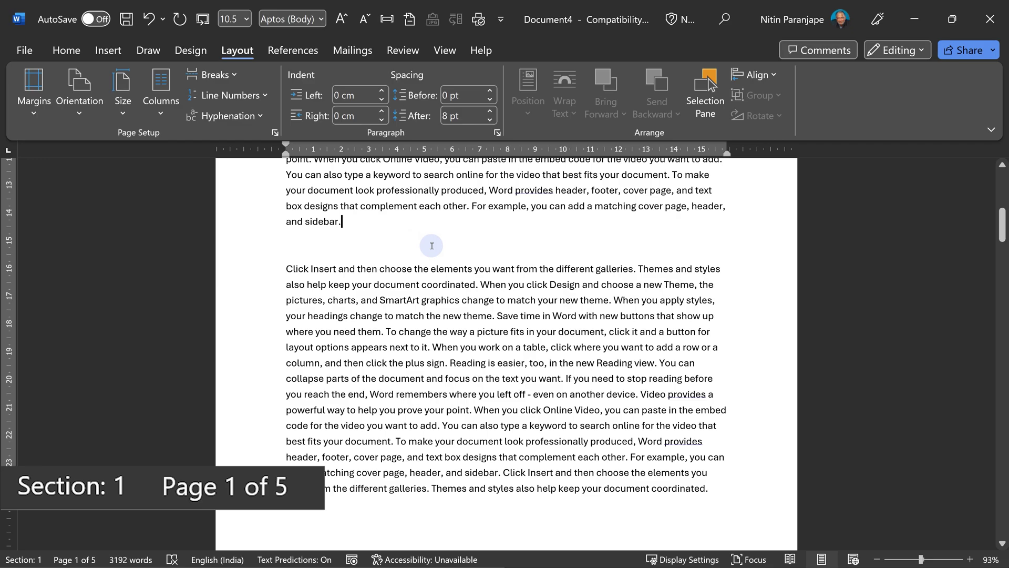
pyautogui.press('Down')
pyautogui.press('BackSpace')
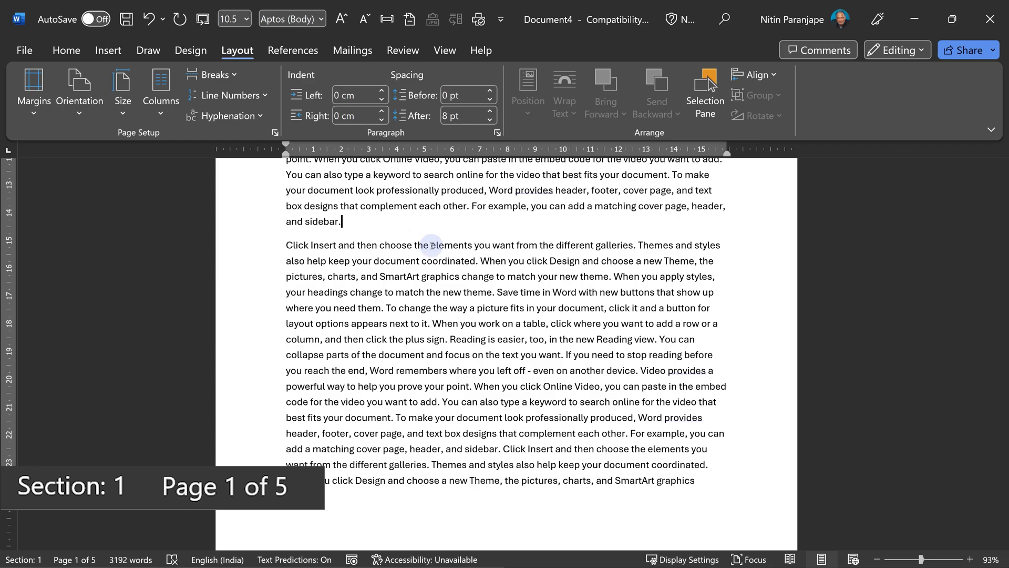
# Insert a Next Page section break so section 2 begins on page 2, then reopen Breaks after 'them.'
pyautogui.click(217, 75)
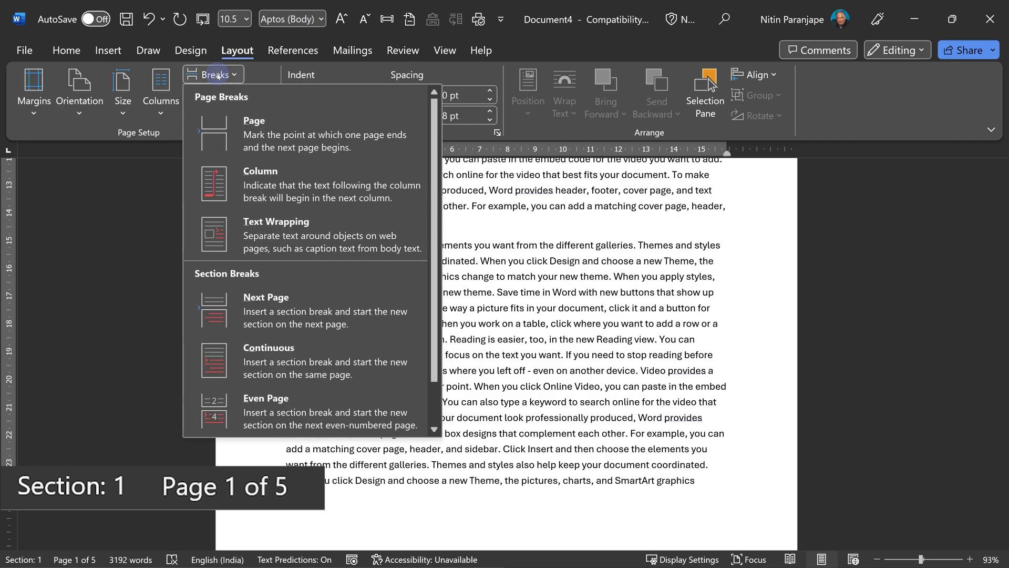
pyautogui.click(281, 303)
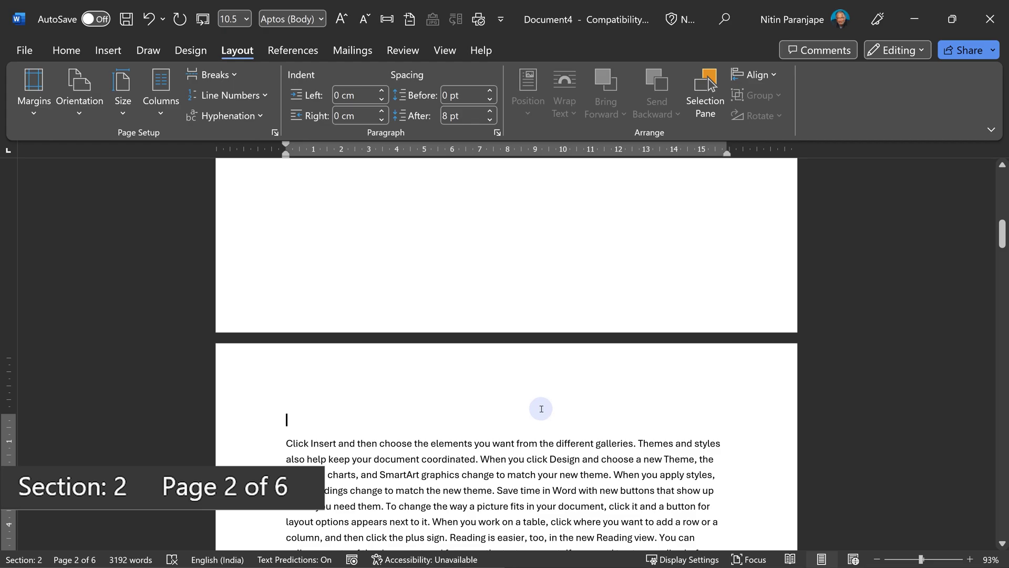
pyautogui.scroll(-5, 705, 433)
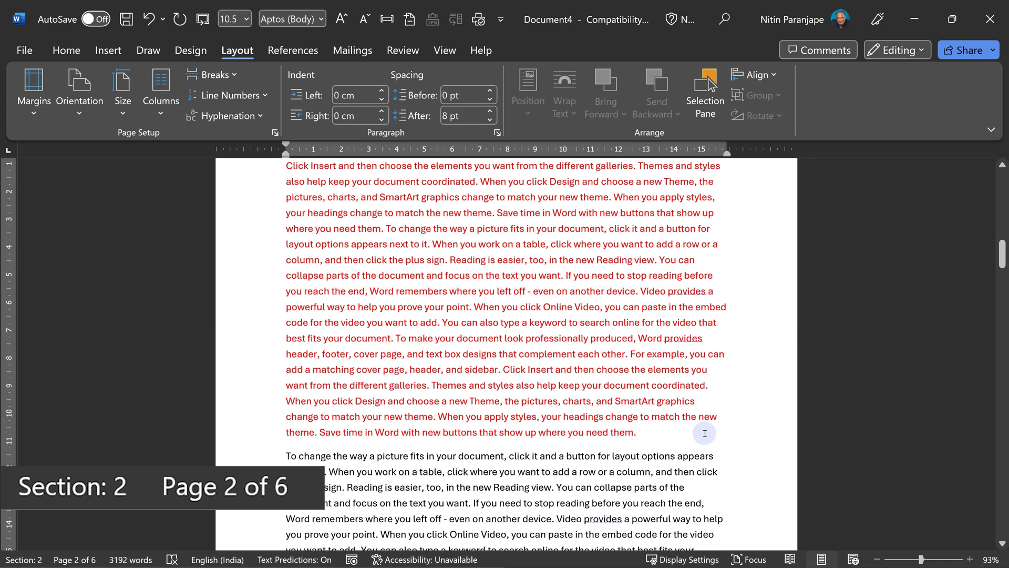
pyautogui.click(705, 433)
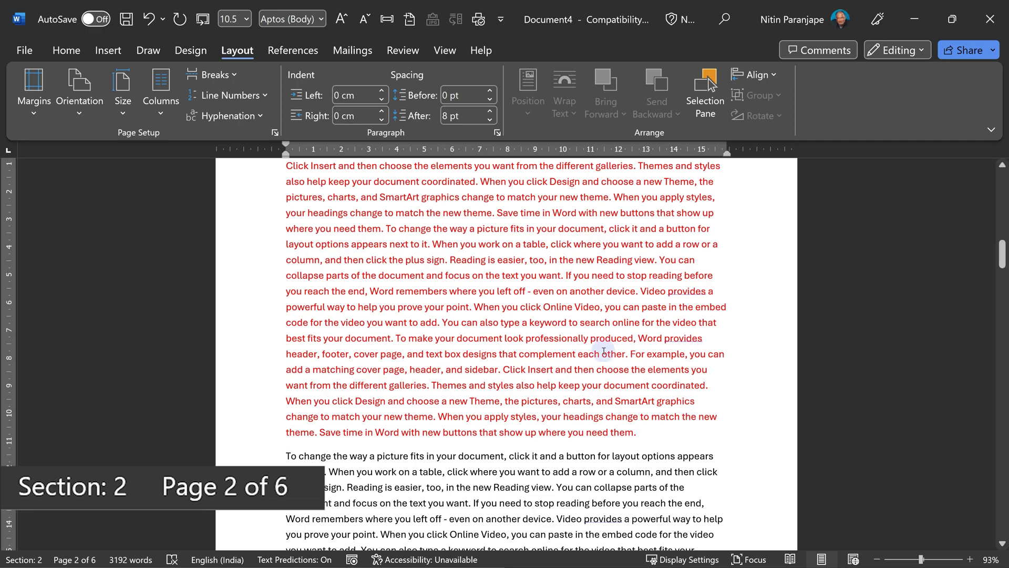
pyautogui.click(539, 353)
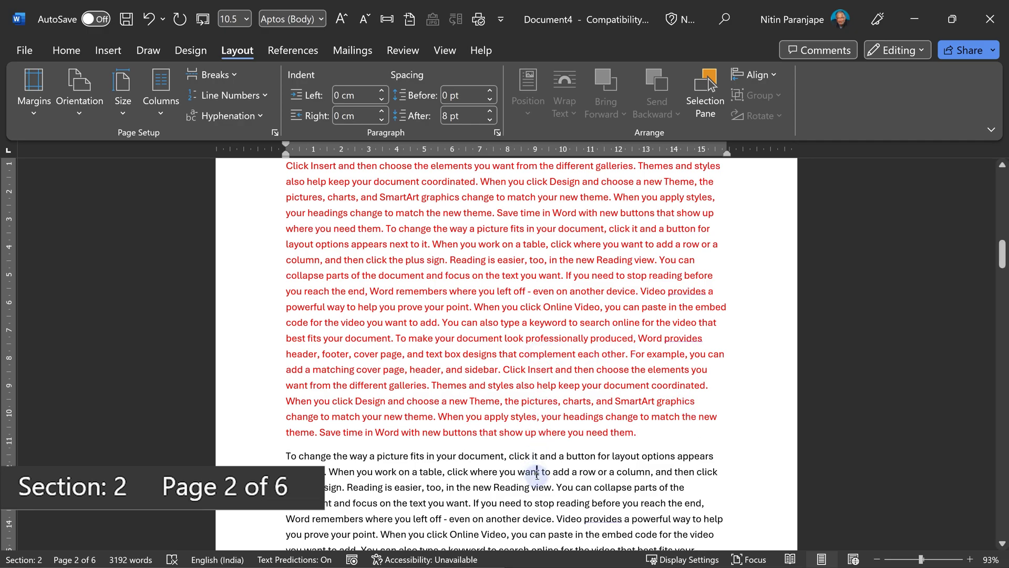
pyautogui.click(662, 432)
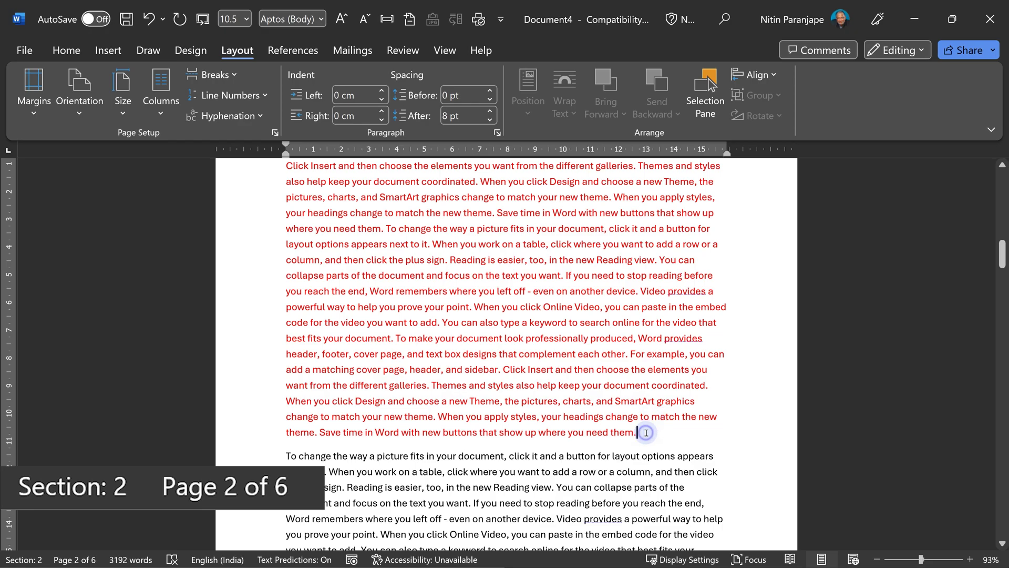
pyautogui.click(230, 77)
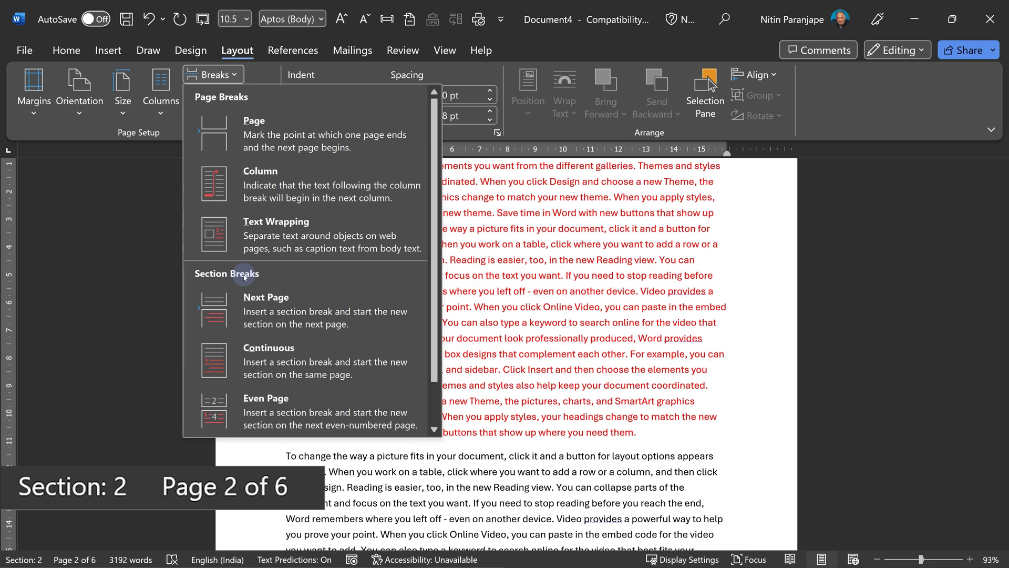
# Insert a Continuous section break to start section 3, then return to section 2's red text
pyautogui.click(284, 359)
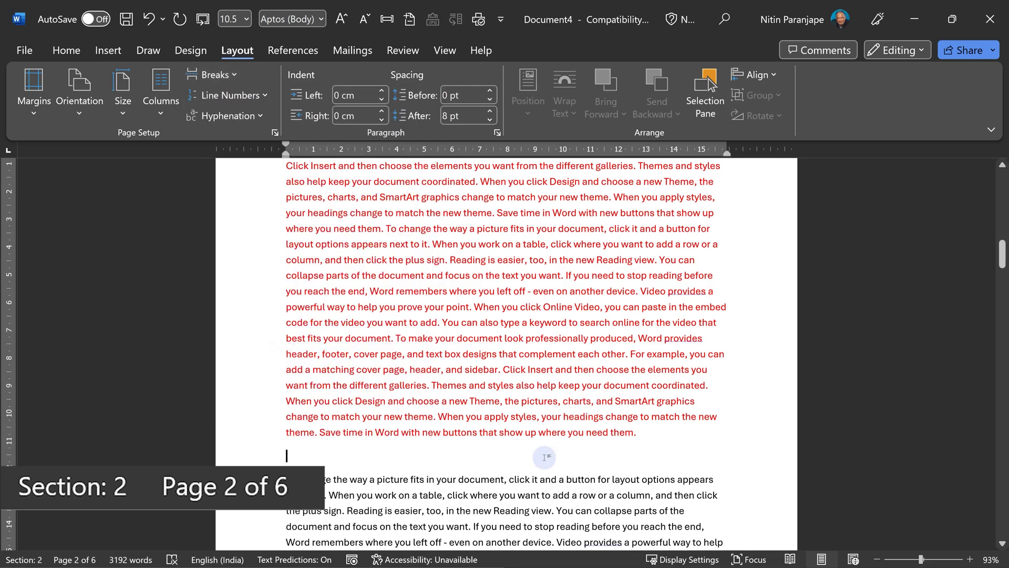
pyautogui.scroll(-2, 494, 515)
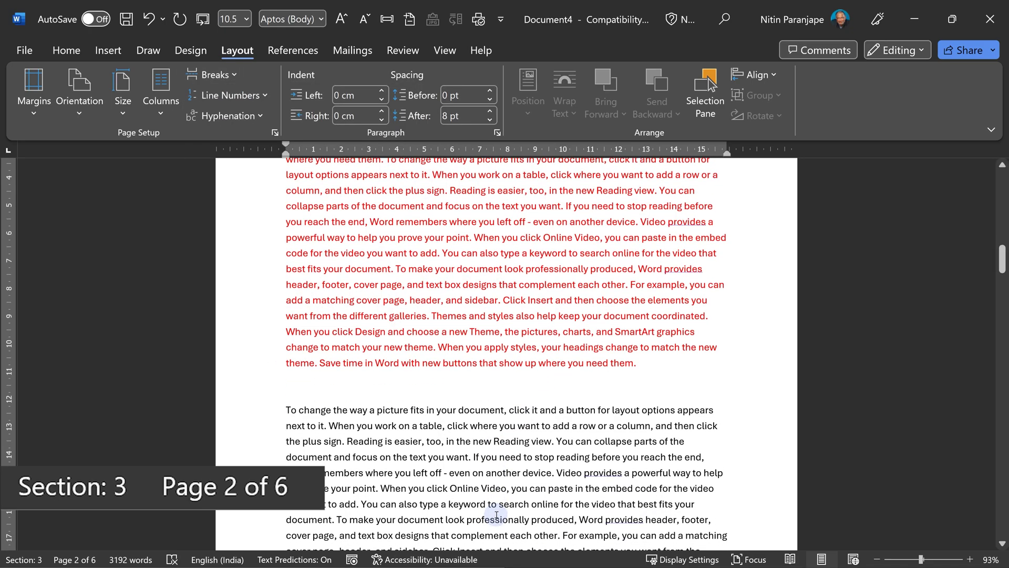
pyautogui.click(443, 316)
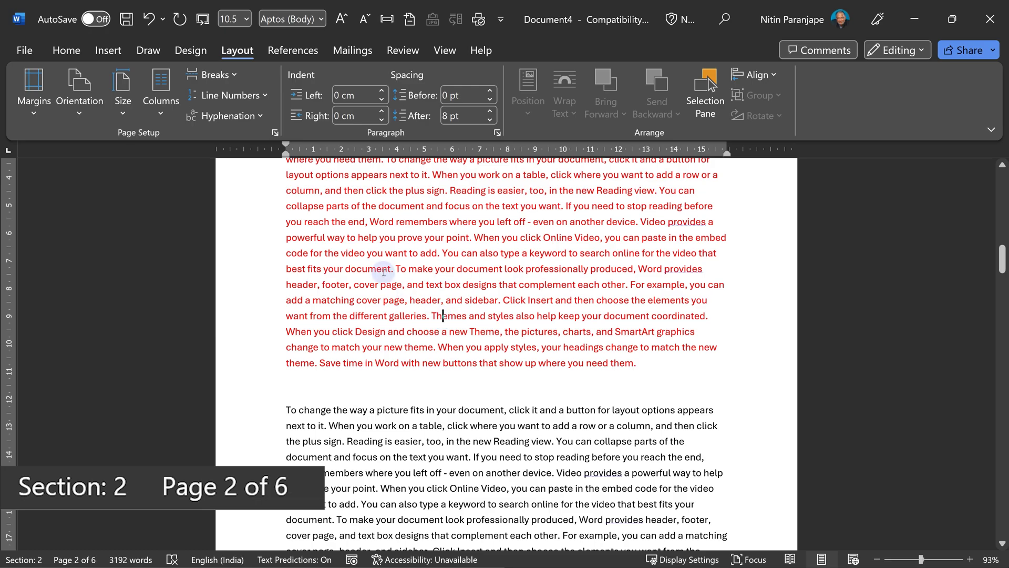
pyautogui.click(234, 76)
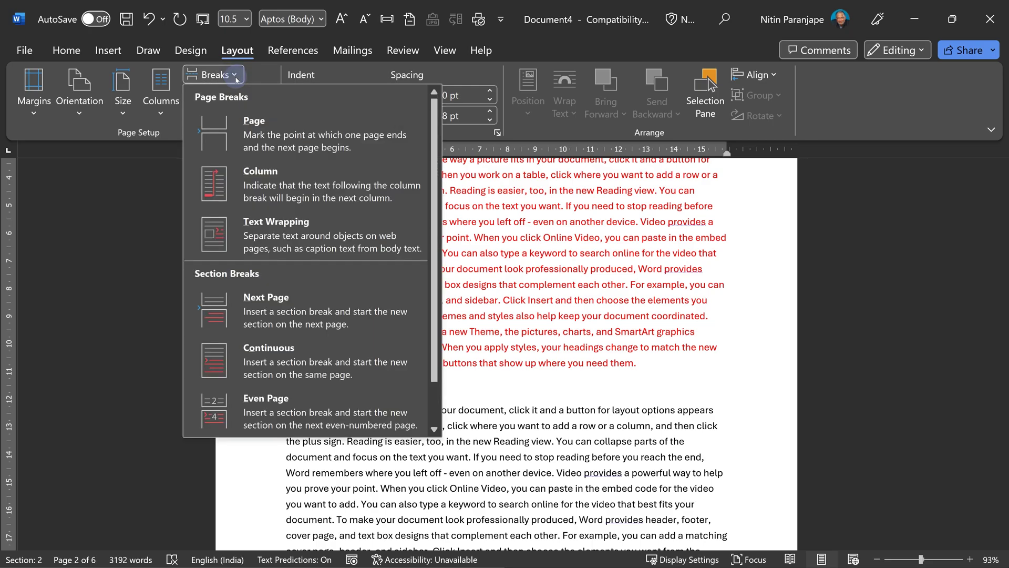
pyautogui.scroll(-1, 300, 389)
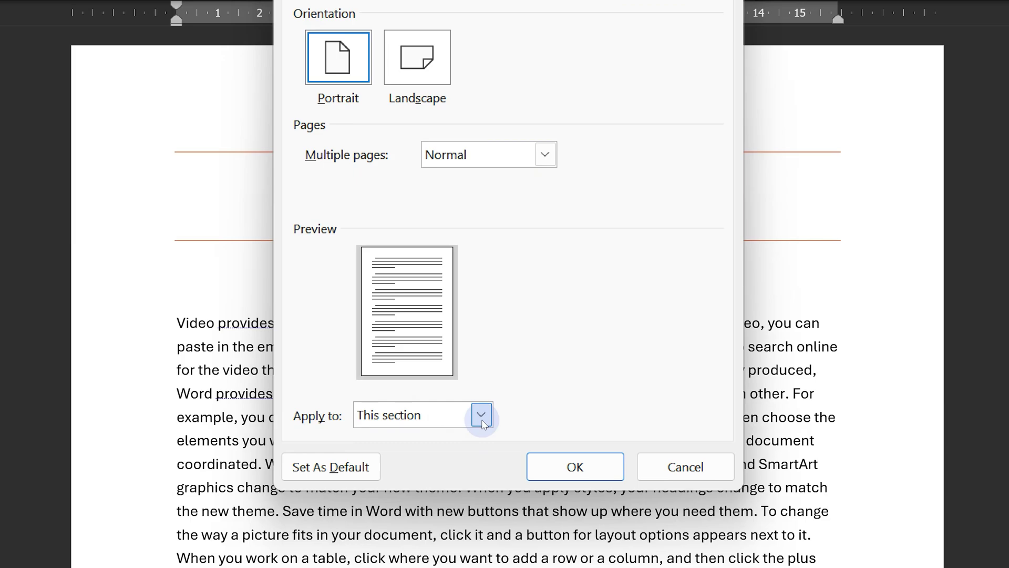
# Change this section's top margin from 2.54 cm to 5 cm, applied to this section only
pyautogui.click(481, 415)
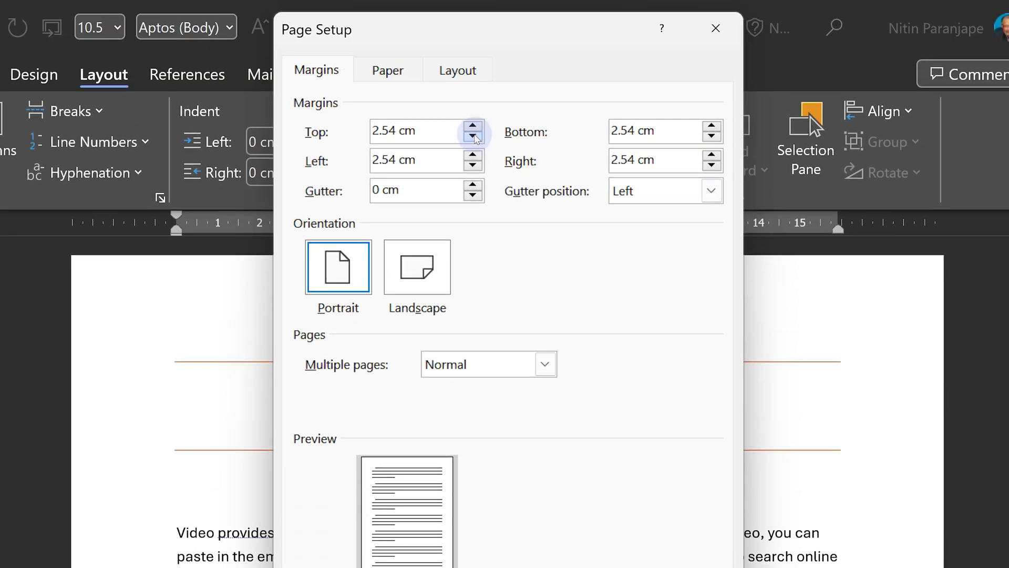
pyautogui.moveTo(442, 131); pyautogui.dragTo(311, 131)
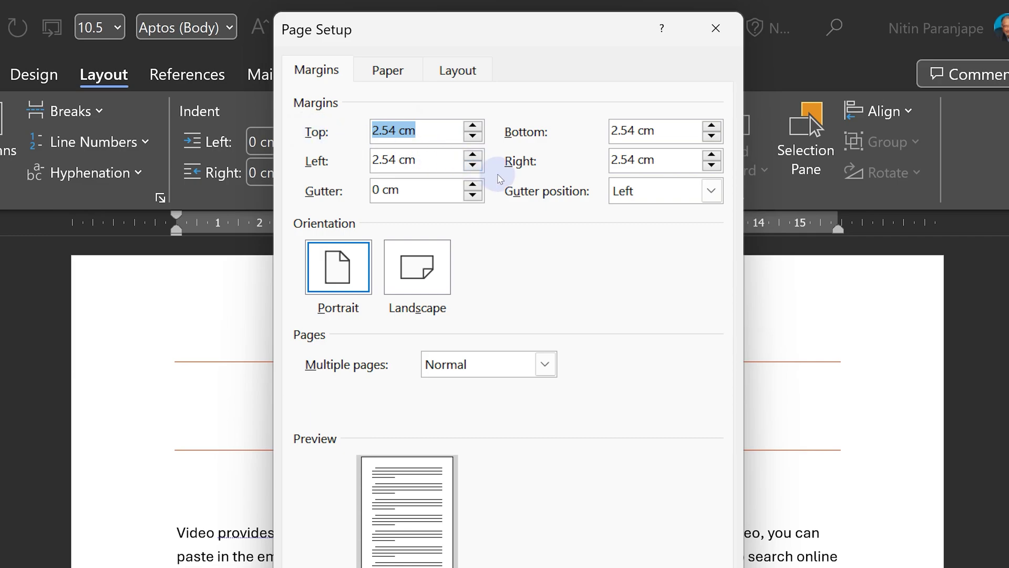
pyautogui.write('5')
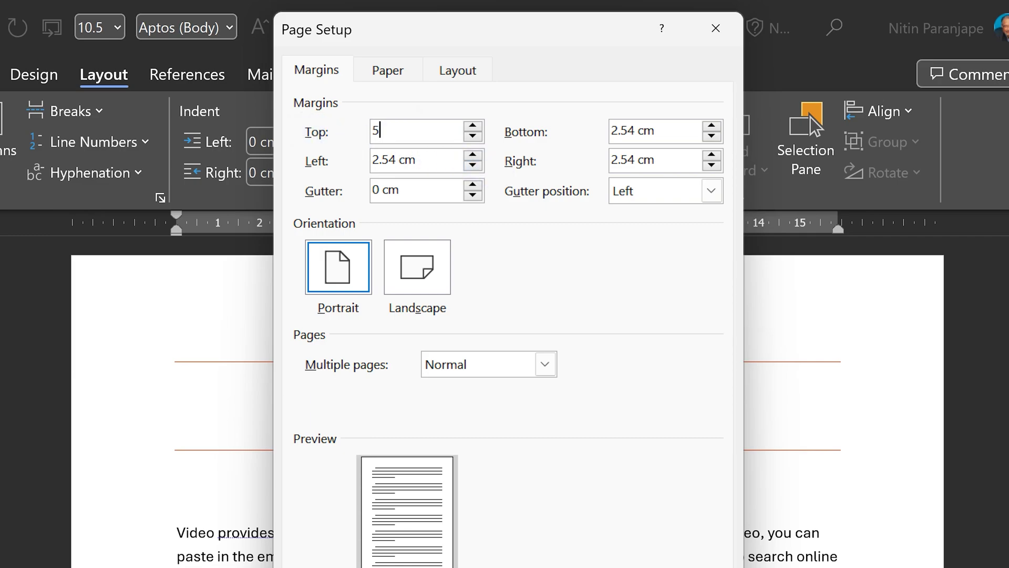
pyautogui.press('Tab')
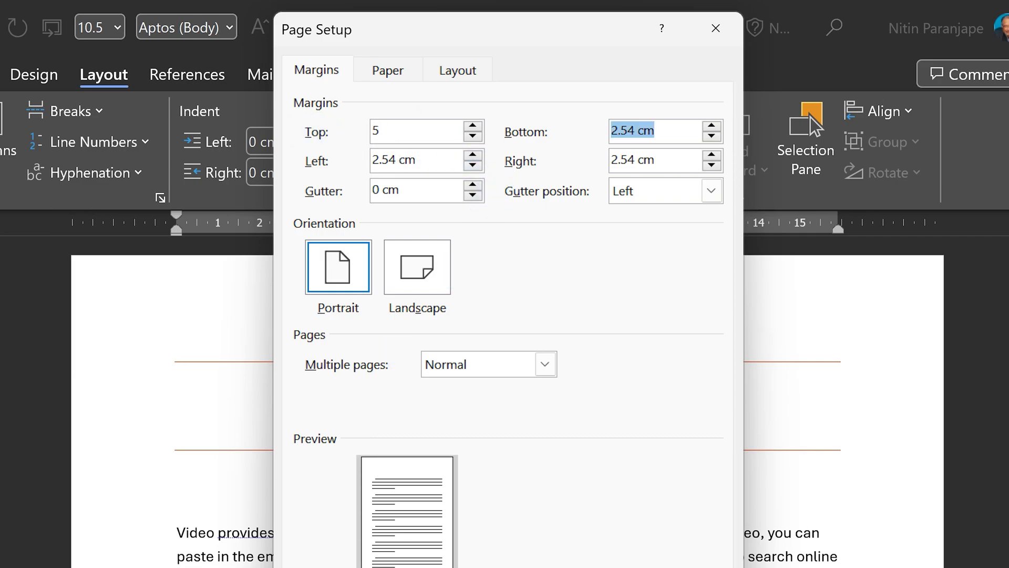
pyautogui.press('Return')
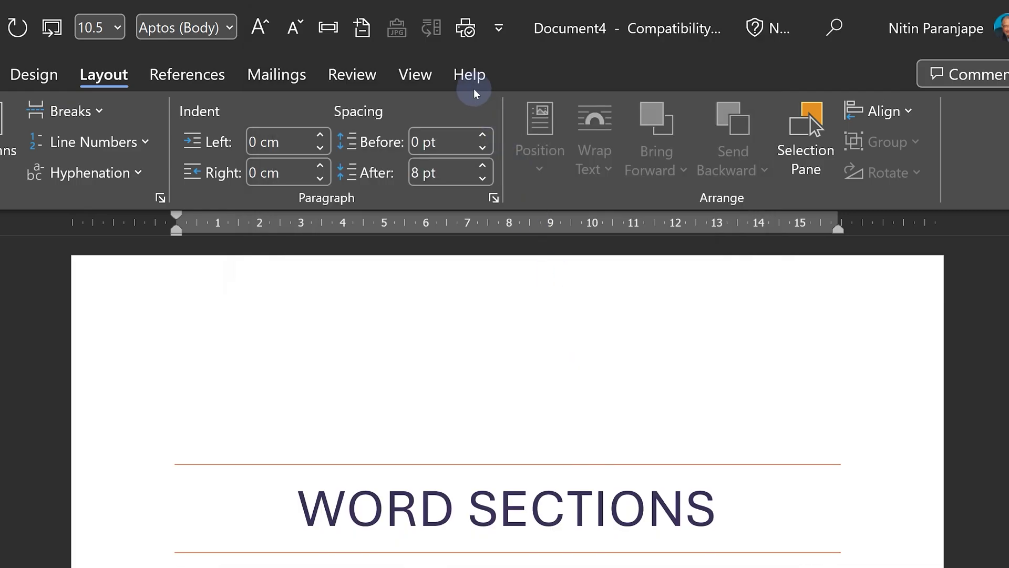
# Switch to the Multiple Pages view and put the cursor on the section 2 page
pyautogui.click(415, 74)
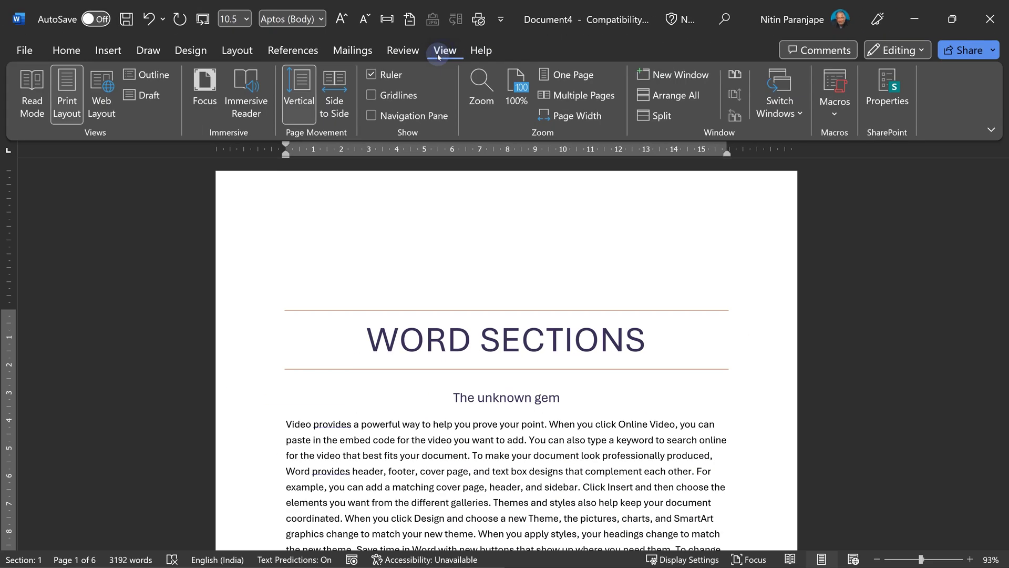
pyautogui.click(570, 103)
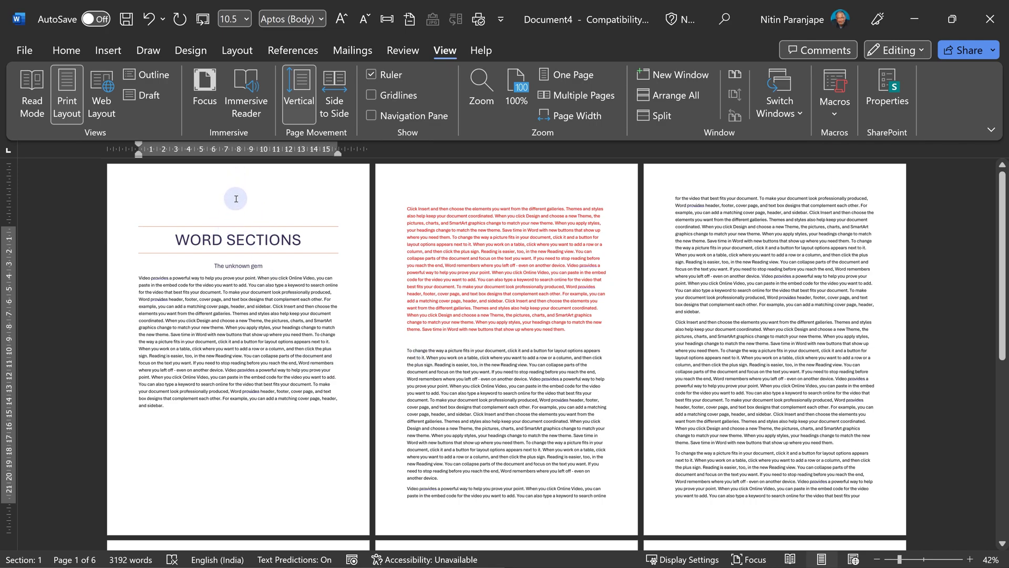
pyautogui.click(498, 200)
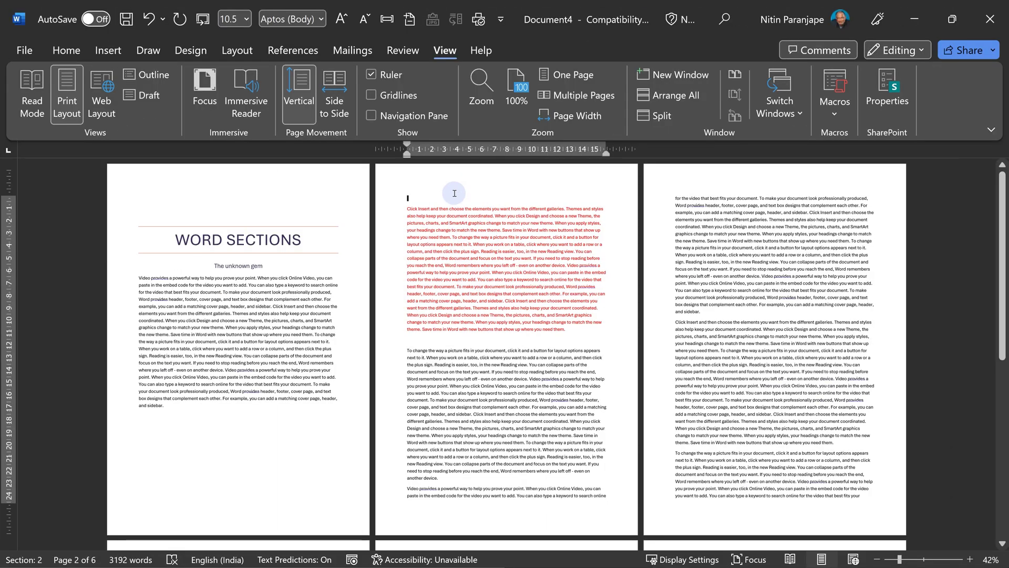
# Insert a Section field into the section 2 page header
pyautogui.doubleClick(454, 177)
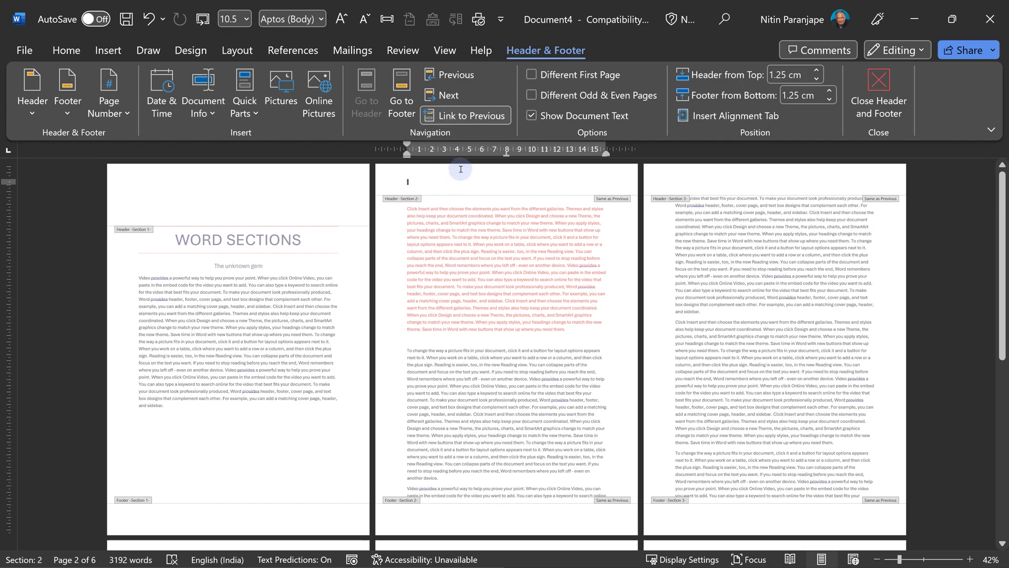
pyautogui.press('Return')
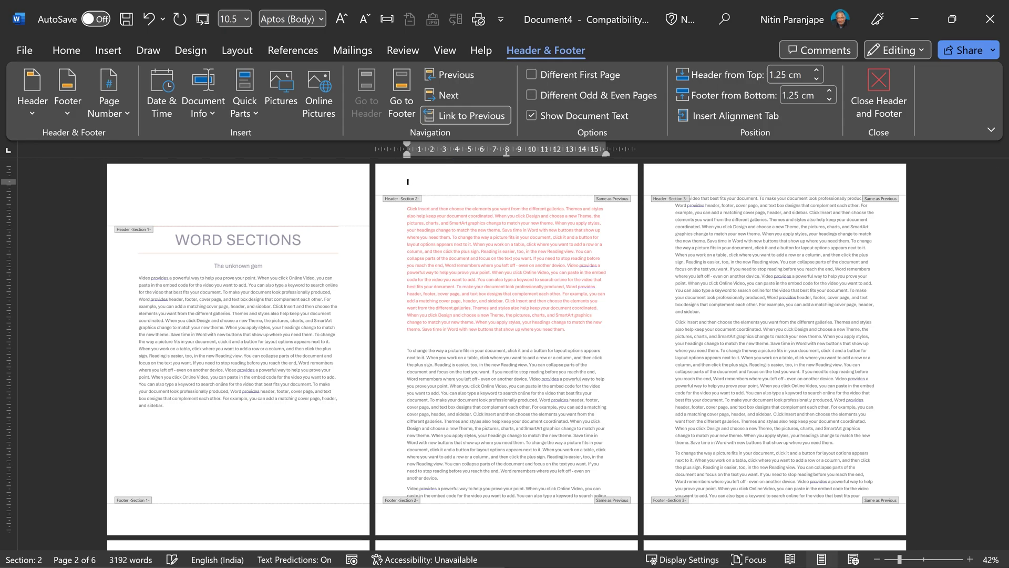
pyautogui.hotkey('alt', 'n')
pyautogui.press('q')
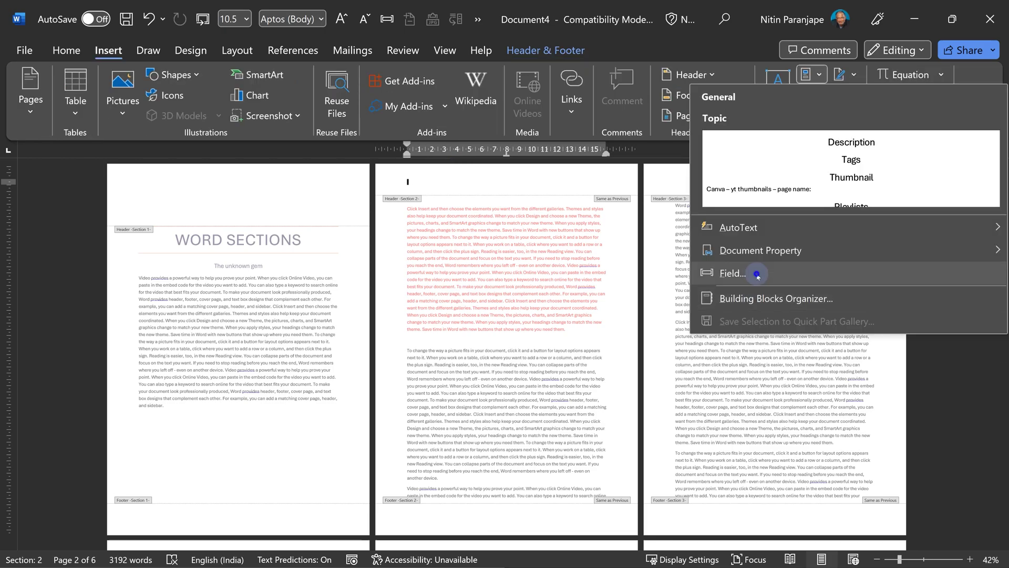
pyautogui.click(755, 274)
pyautogui.click(401, 170)
pyautogui.write('section')
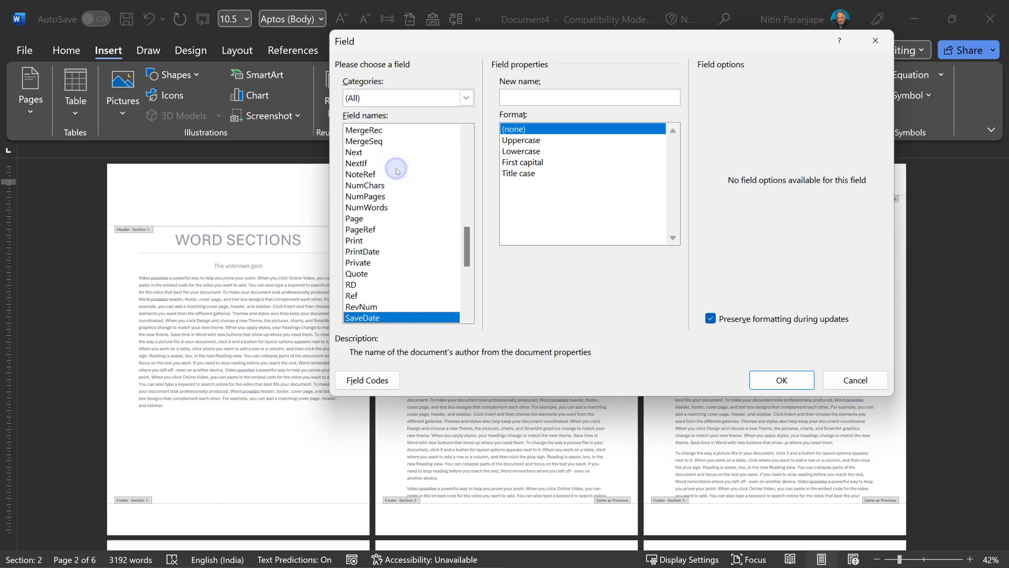
pyautogui.press('Return')
# Enlarge the section number, prefix it with 'Section', and close the header
pyautogui.hotkey('shift', 'Home')
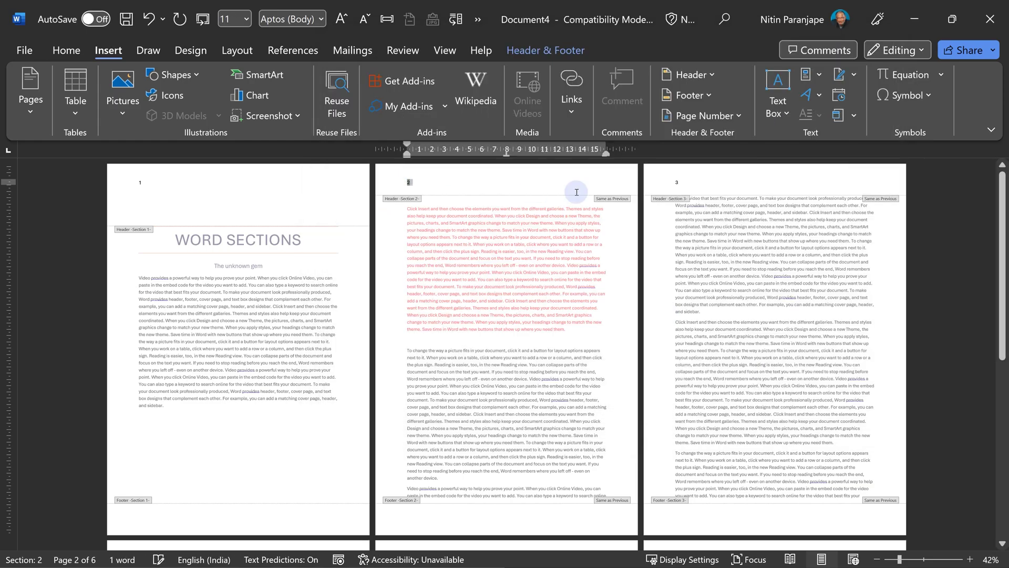
pyautogui.hotkey('ctrl', 'shift', '.')
pyautogui.hotkey('ctrl', 'shift', '.')
pyautogui.hotkey('ctrl', 'shift', '.')
pyautogui.hotkey('ctrl', 'shift', '.')
pyautogui.press('Home')
pyautogui.write('Section')
pyautogui.doubleClick(544, 337)
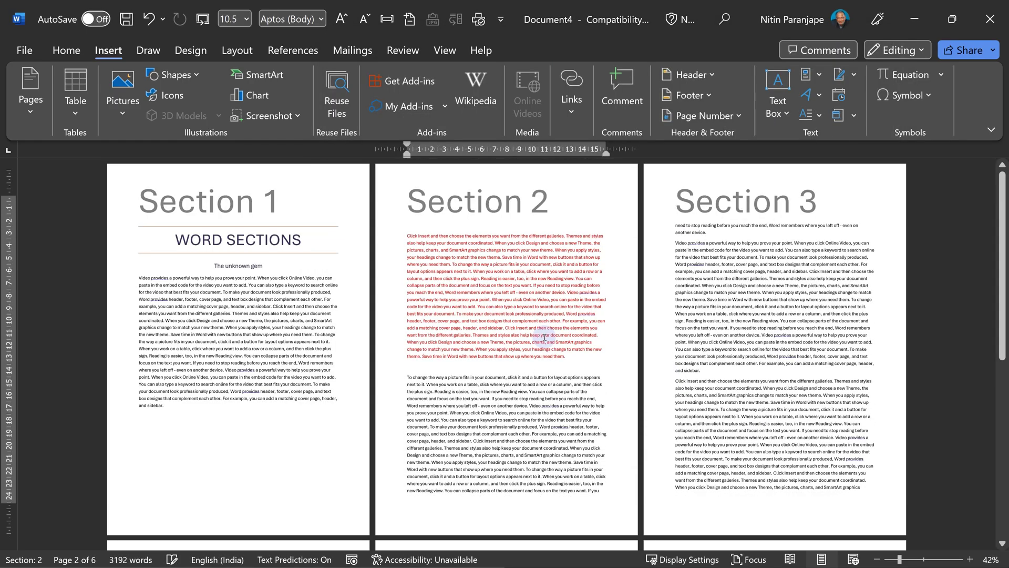